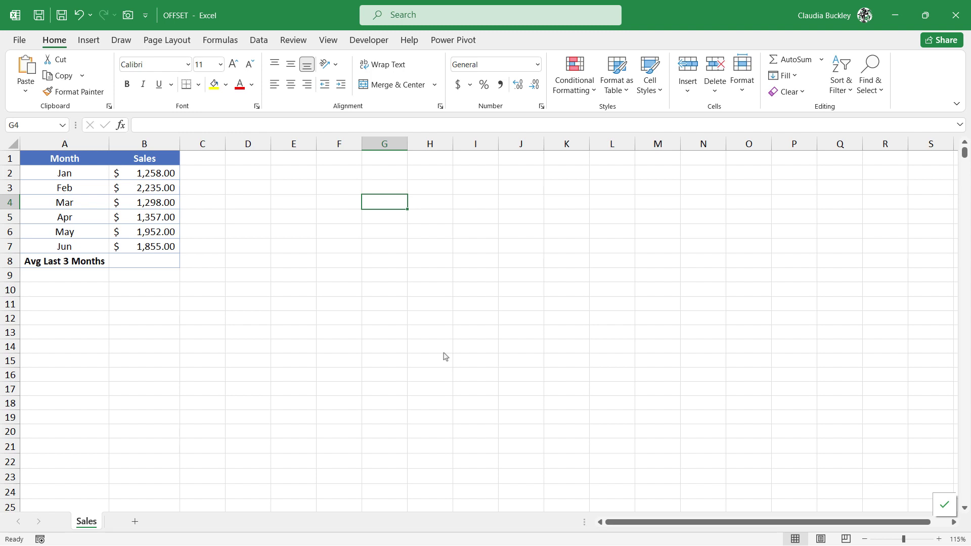
Start an OFFSET formula in G4 with A1 as its reference, reading =OFFSET(a1.
type("=o")
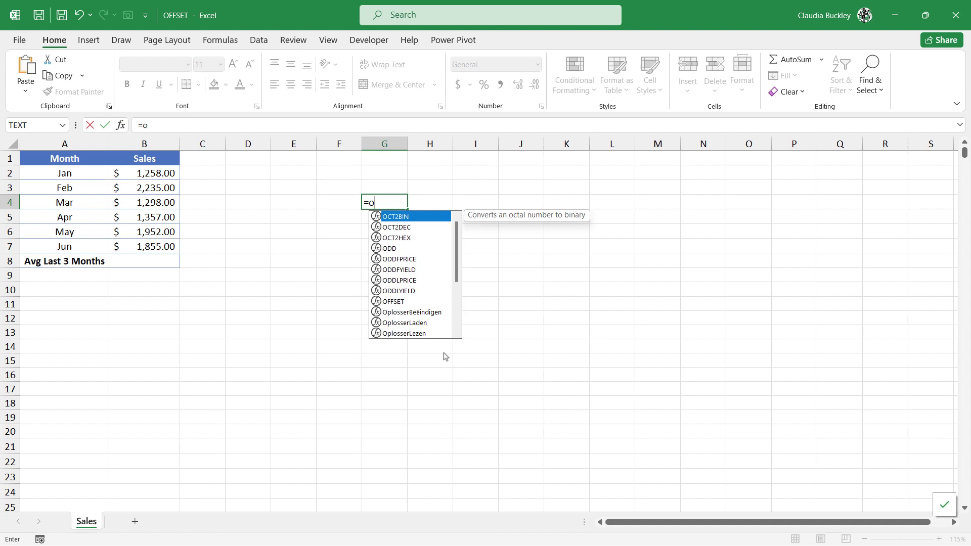
type("ff")
key("Tab")
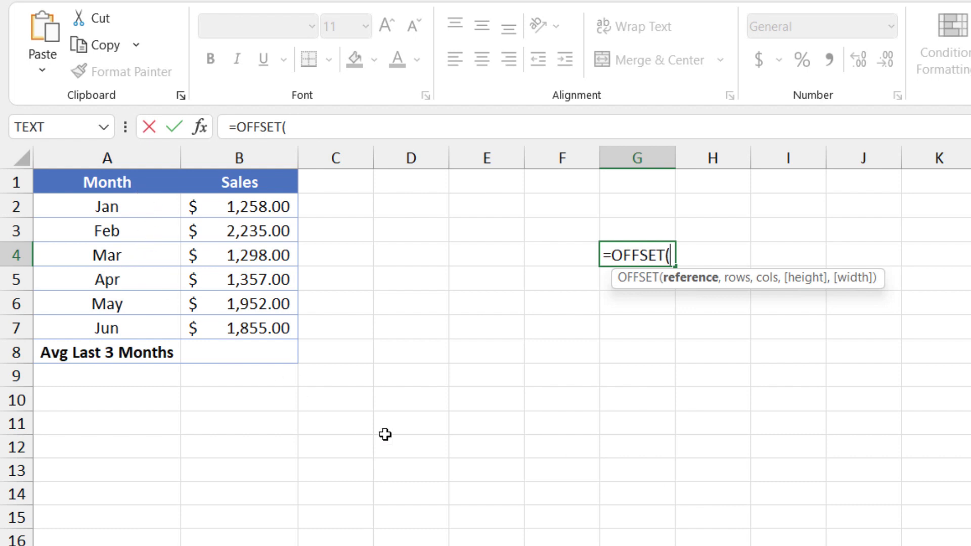
type("a1")
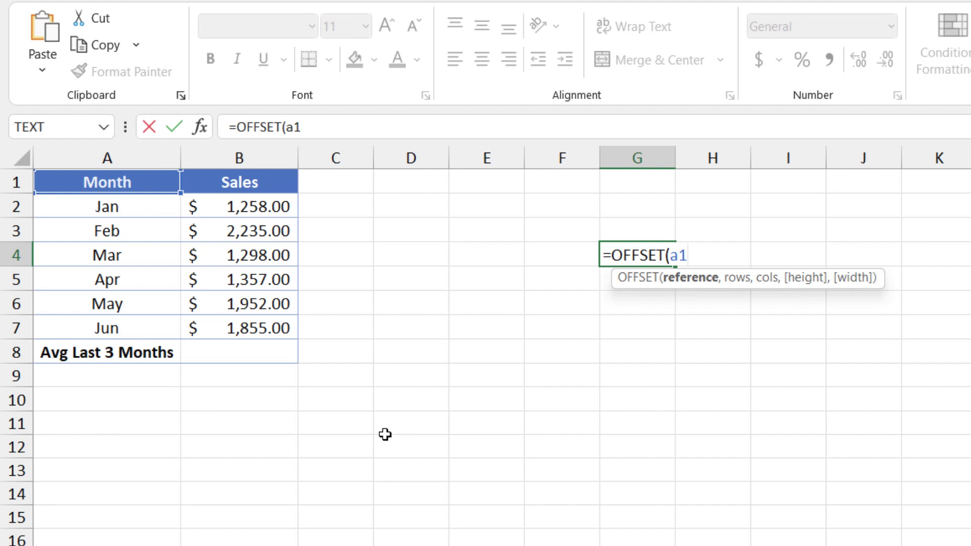
Complete the G4 formula as =OFFSET(a1,4,0,3,2): 4 rows down, 0 columns, 3 rows by 2 columns.
type(",")
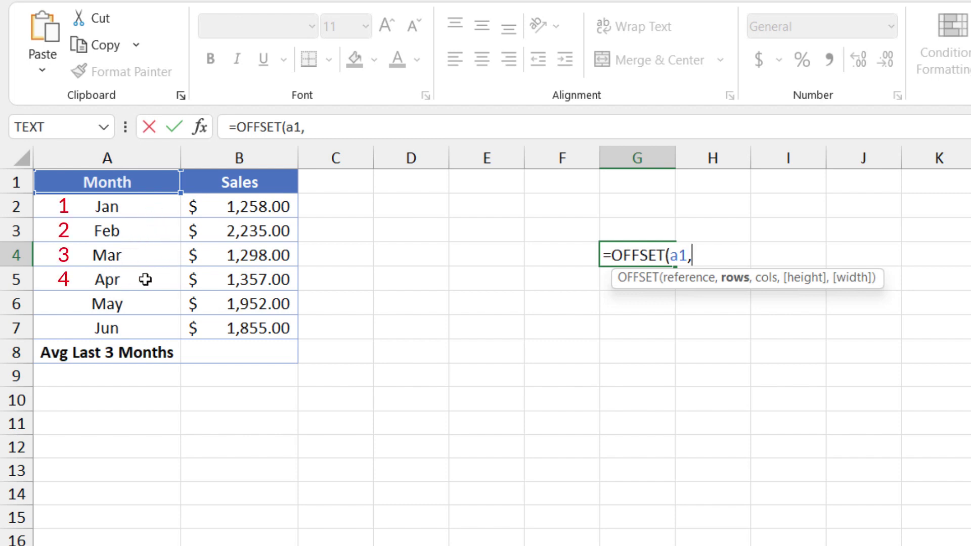
type("4,")
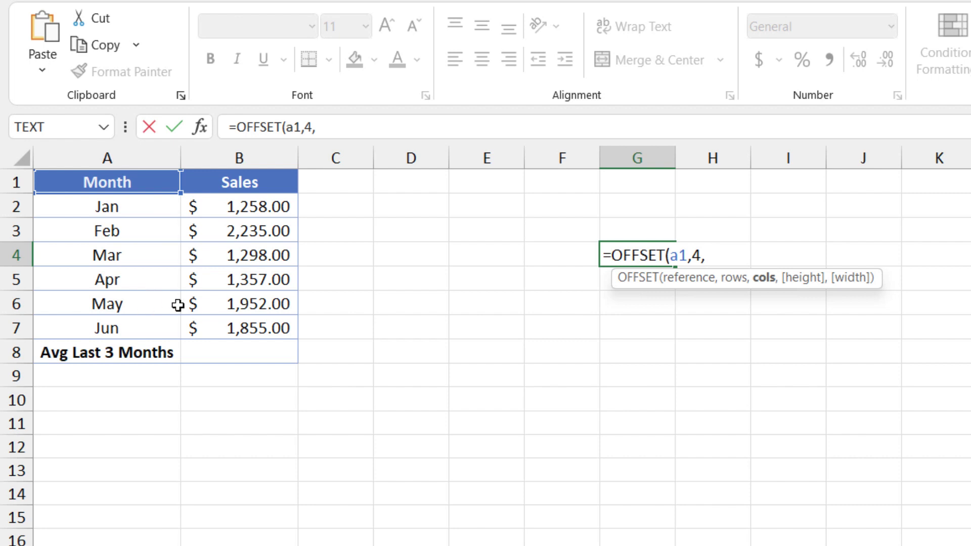
type("0,")
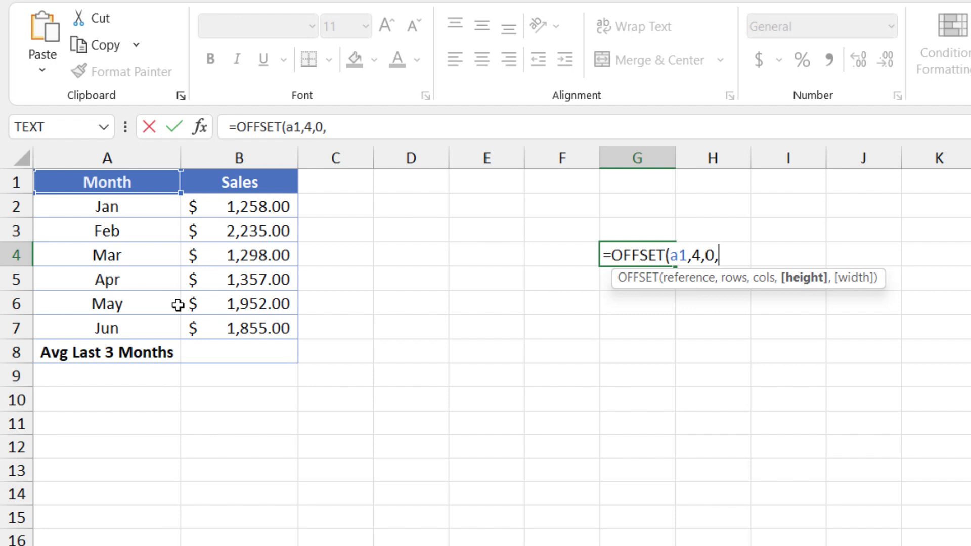
type("3,")
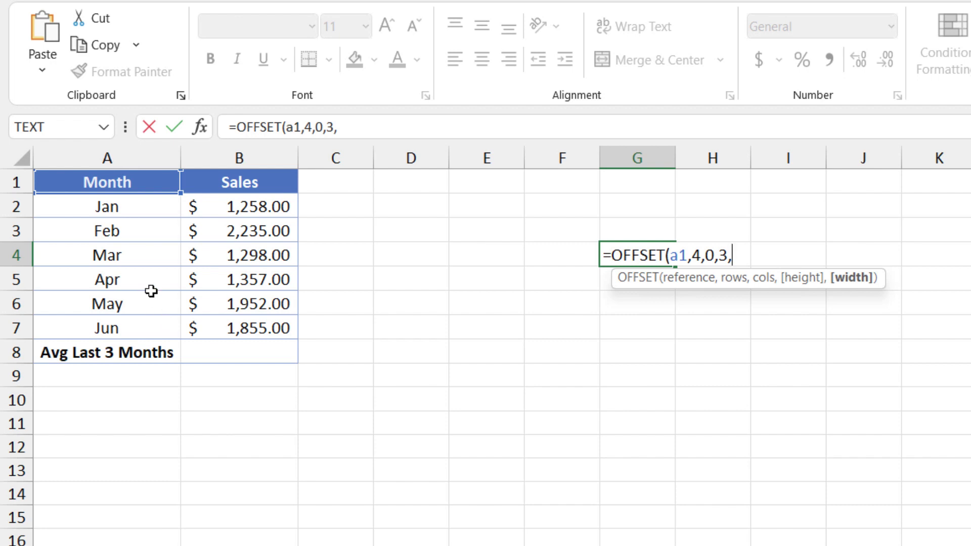
type("2)")
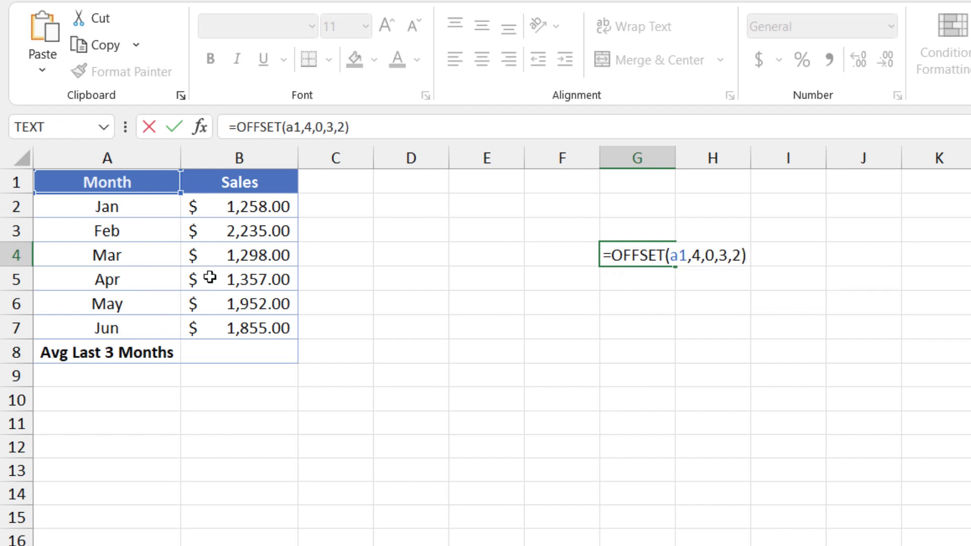
Commit the formula so Apr–Jun with 1357, 1952 and 1855 spill into G4:H6, matching A5:B7.
key("Return")
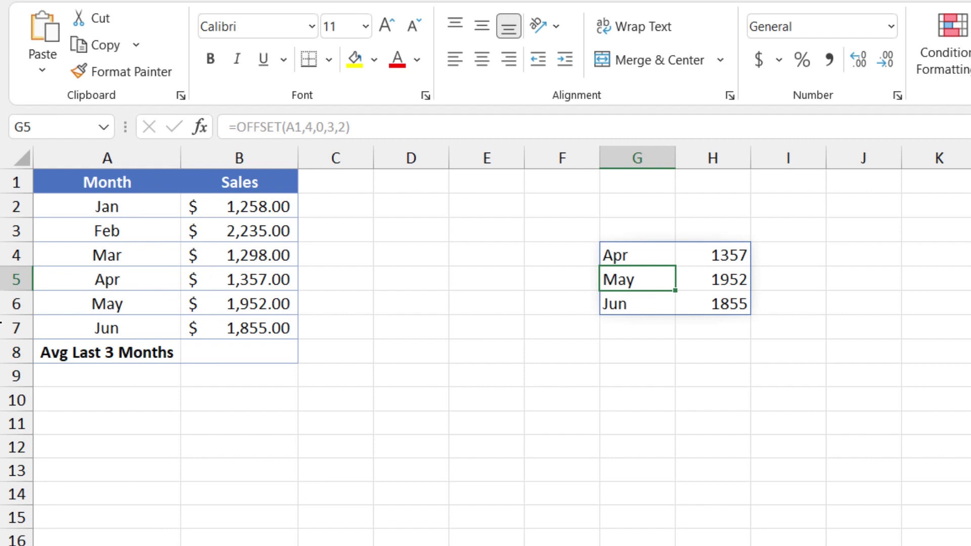
left_click_drag(94, 283, 263, 327)
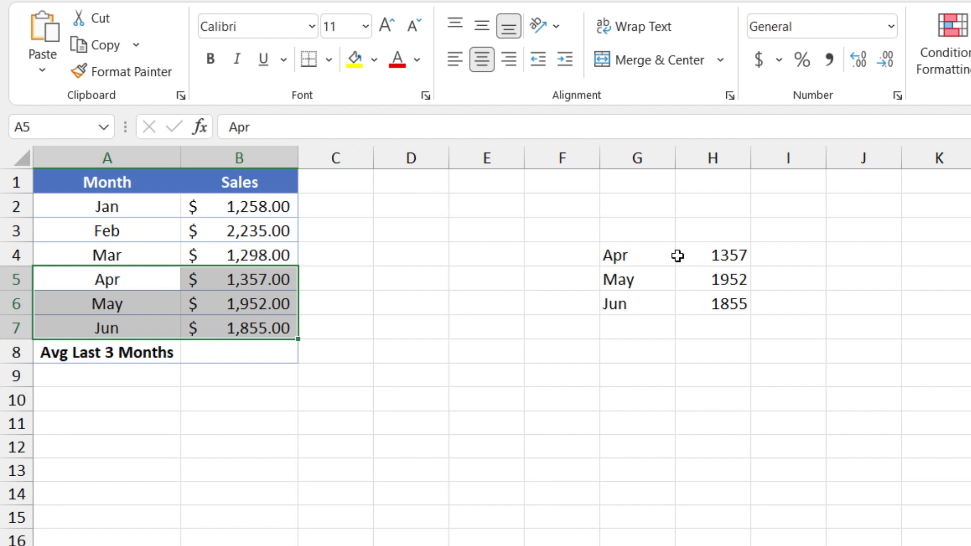
left_click(628, 260)
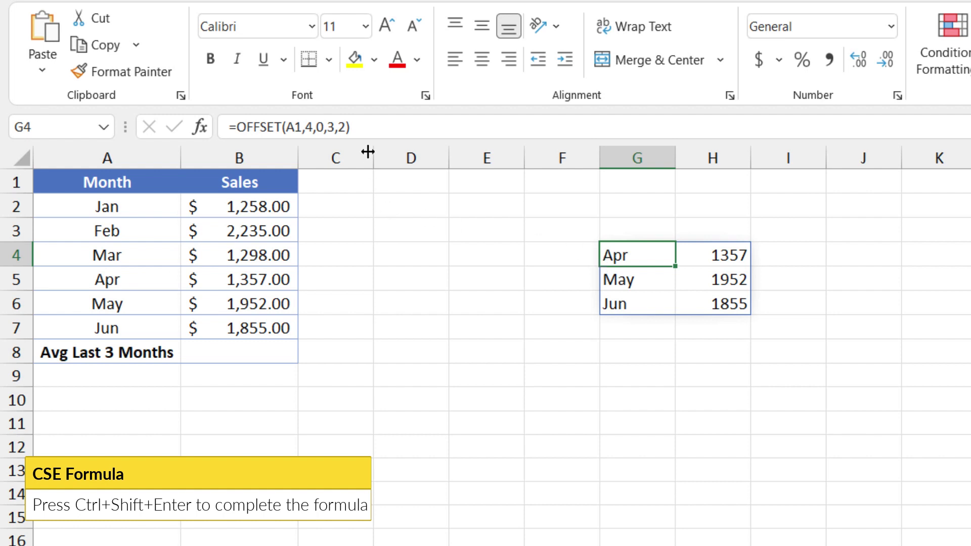
Re-enter the formula across G4:H6 as the legacy array formula {=OFFSET(A1,4,0,3,2)}.
key("Delete")
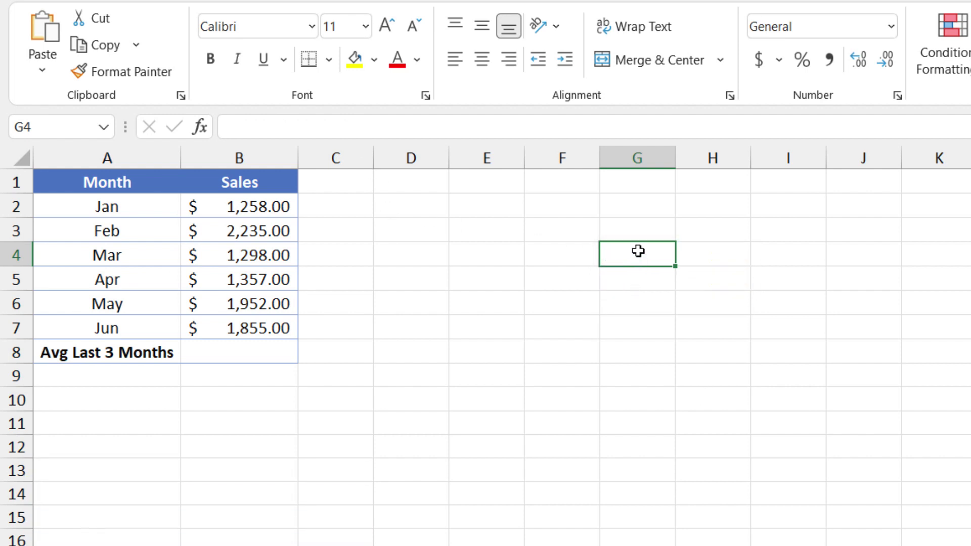
left_click_drag(638, 252, 716, 300)
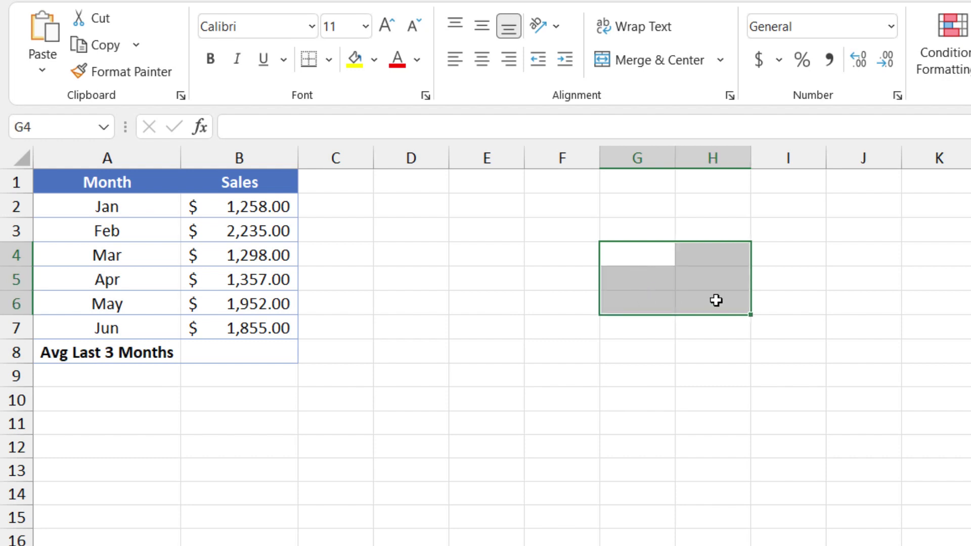
left_click(342, 127)
type("=OFFSET(A1,4,0,3,2)")
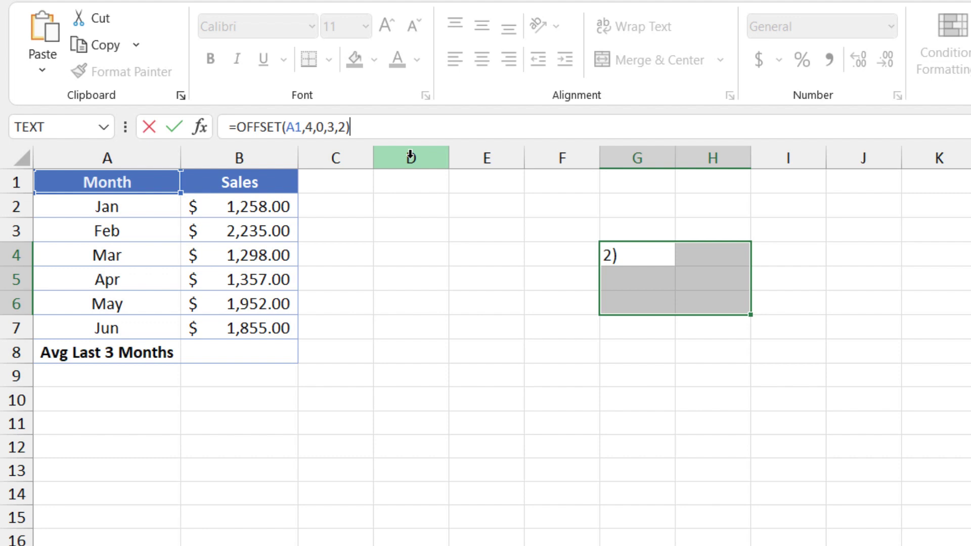
key("ctrl+shift+Return")
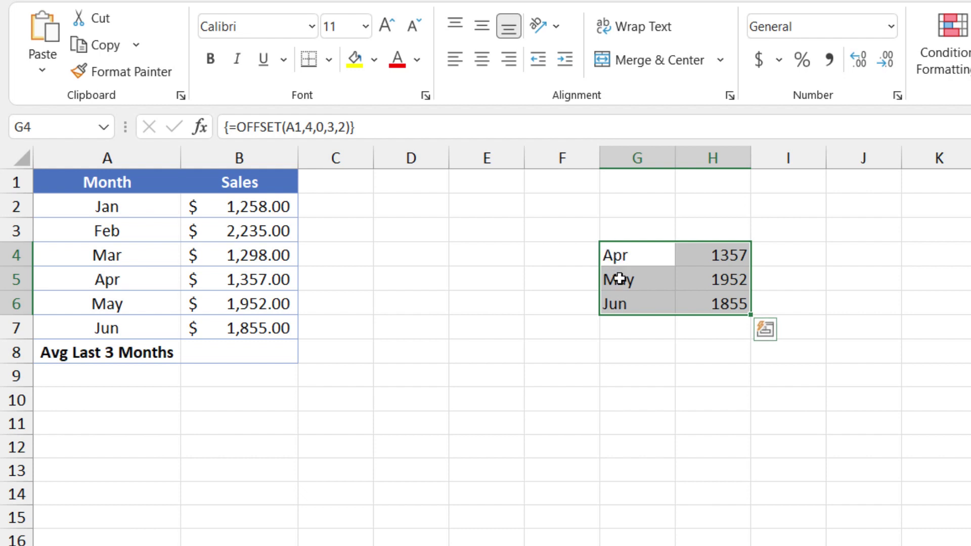
Delete the array formula from the whole G4:H6 block so it is blank.
left_click(623, 252)
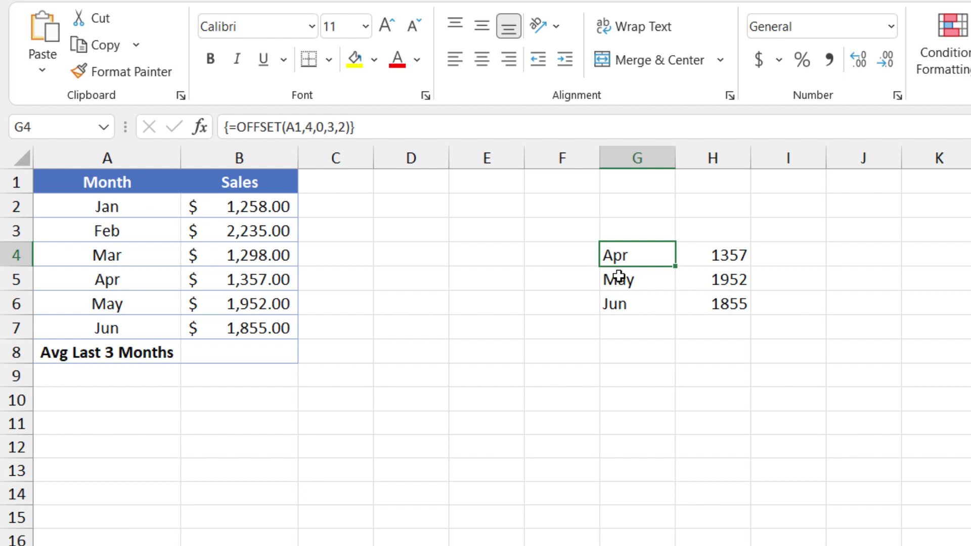
left_click_drag(619, 261, 705, 308)
key("Delete")
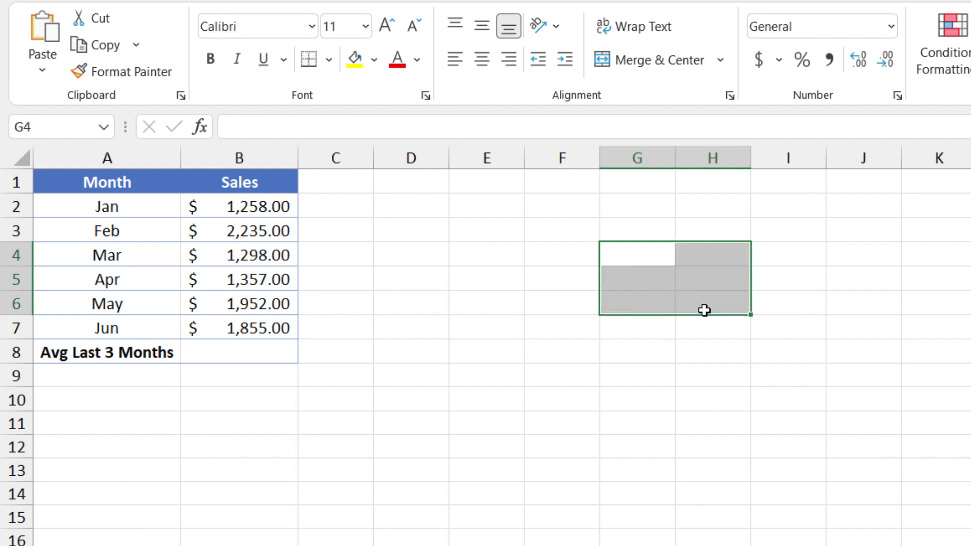
left_click(653, 257)
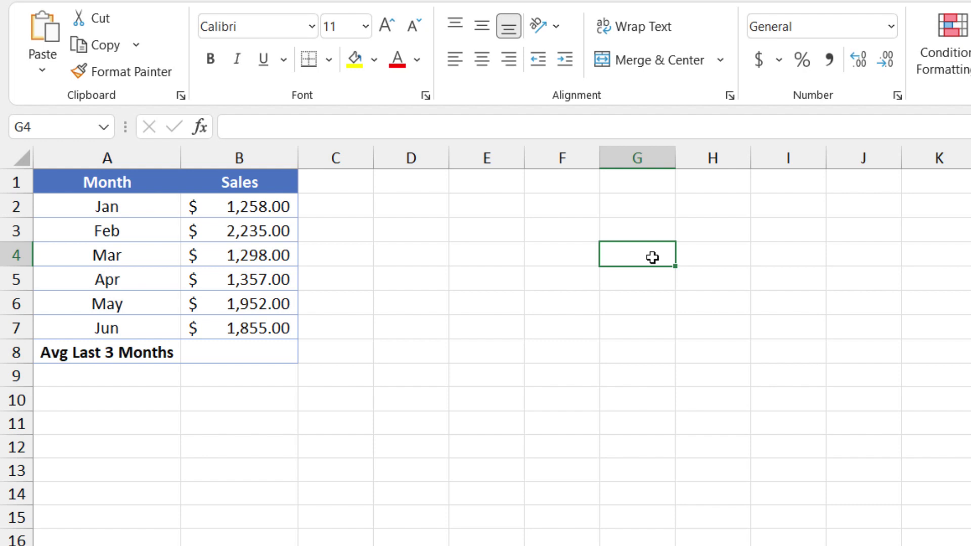
Enter =OFFSET(A1,COUNTA(A:A)-2,0,-3,2) in G4 to spill Apr–Jun and their sales dynamically.
type("=of")
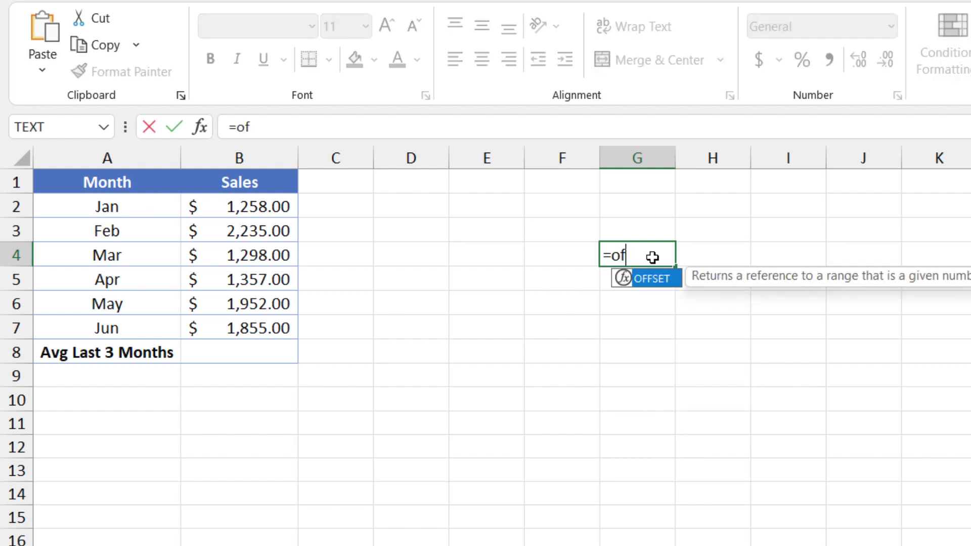
type("f")
key("Tab")
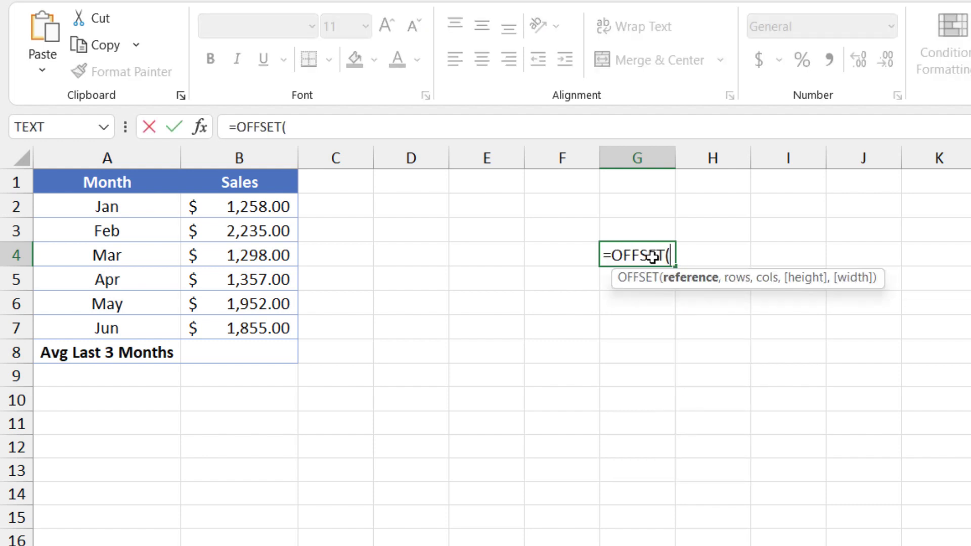
type("a1,")
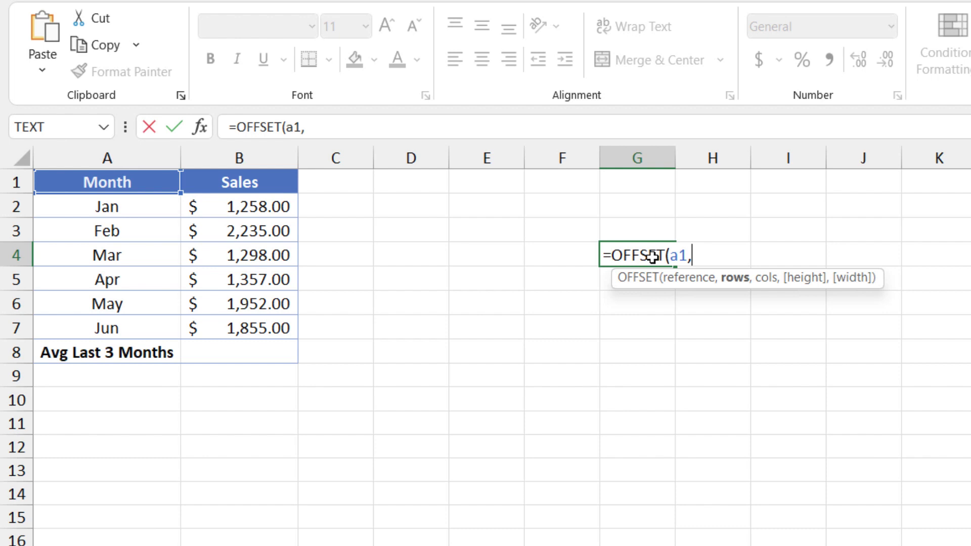
type("counta")
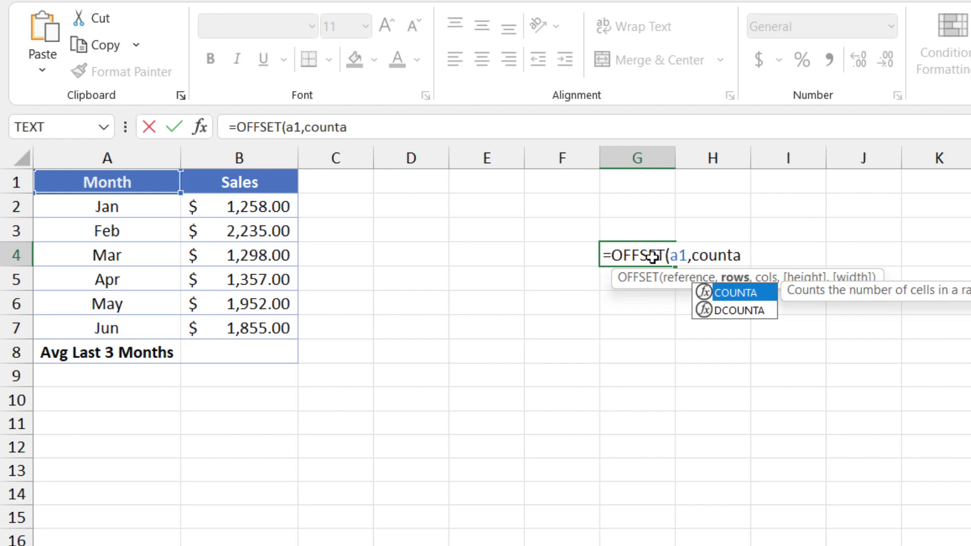
type("(")
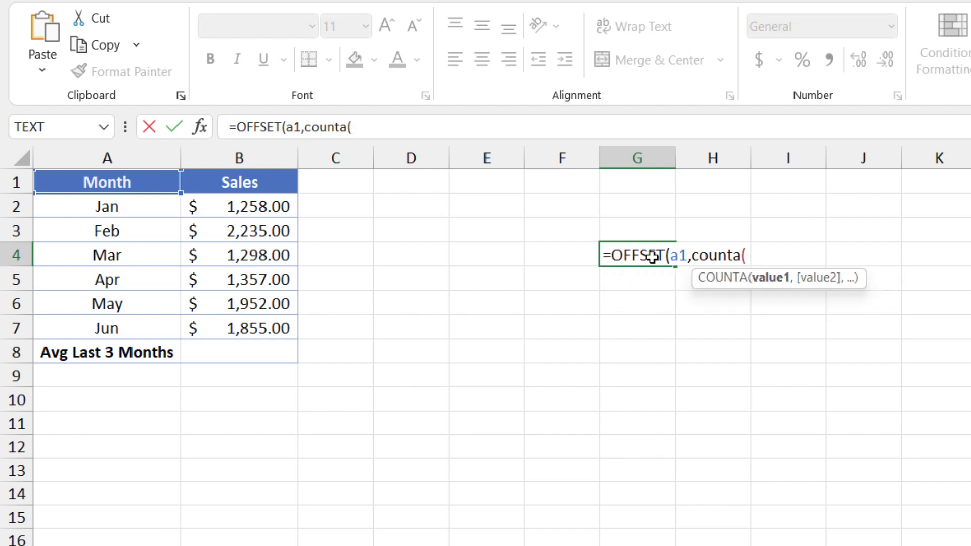
type("a:a")
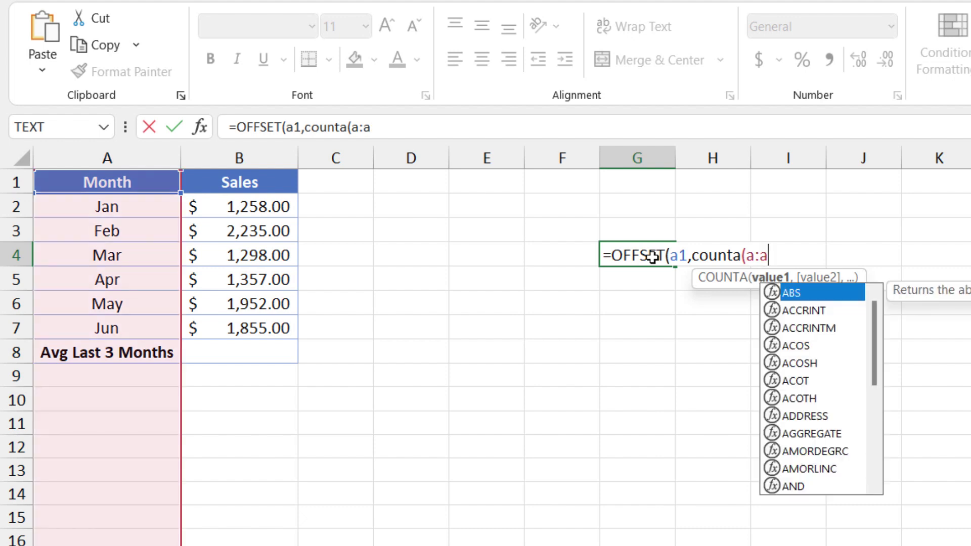
type(")")
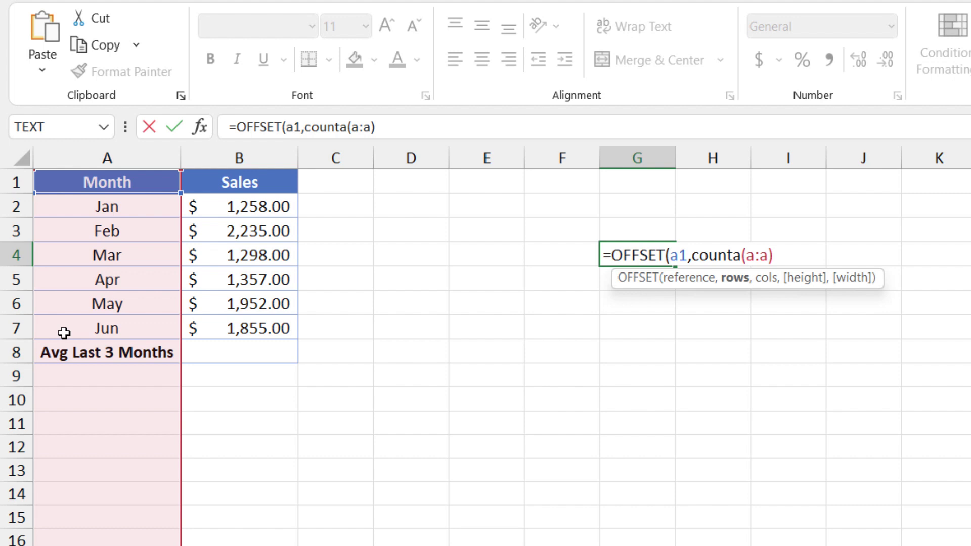
type("-2,")
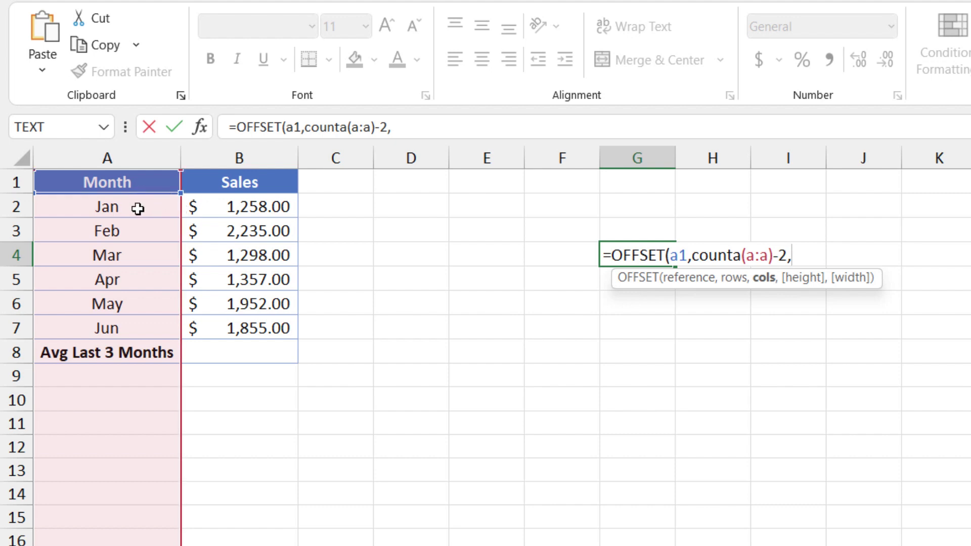
type("0")
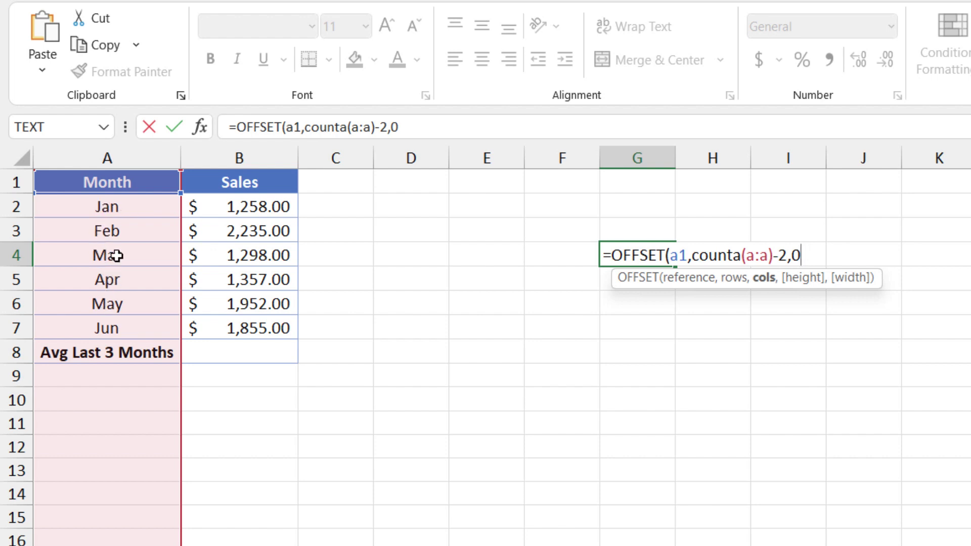
type(",3")
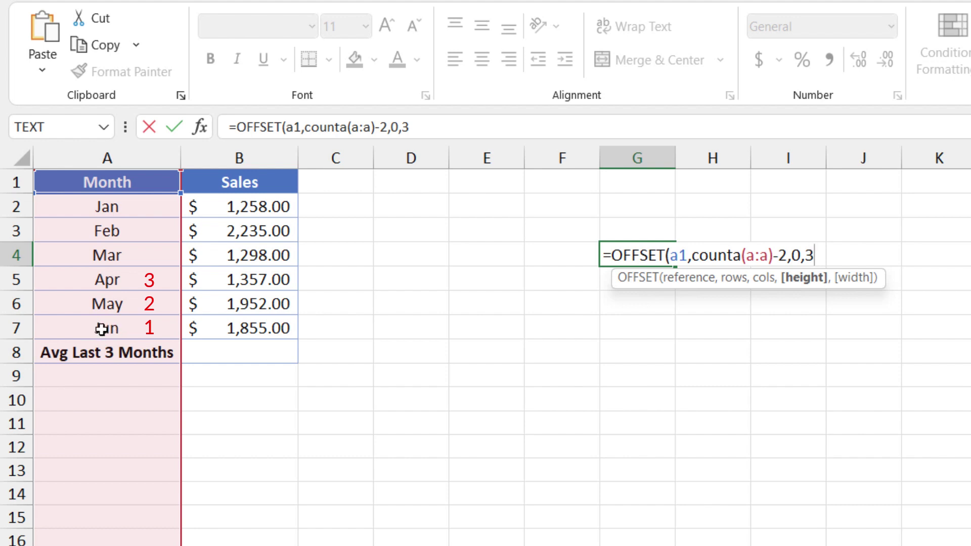
key("BackSpace")
type("-3,")
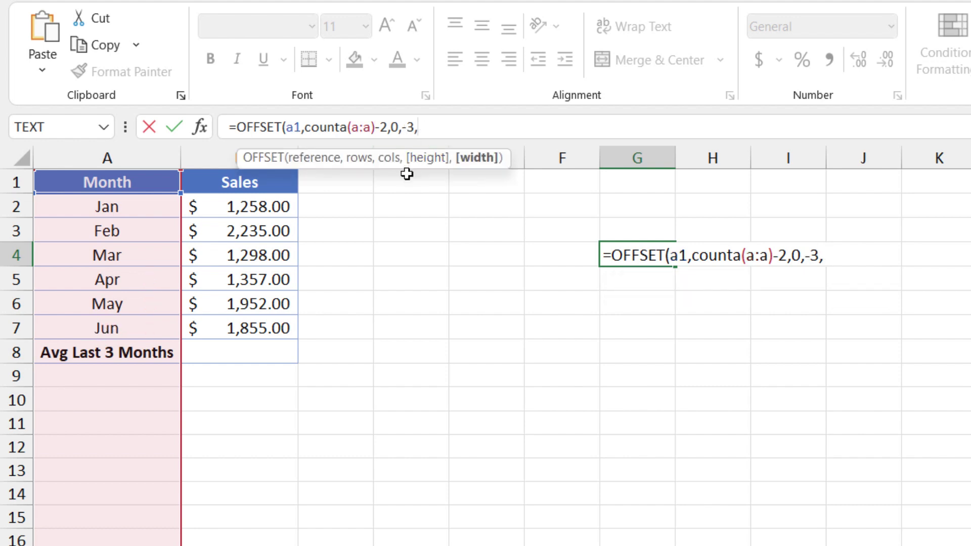
type("2)")
key("Return")
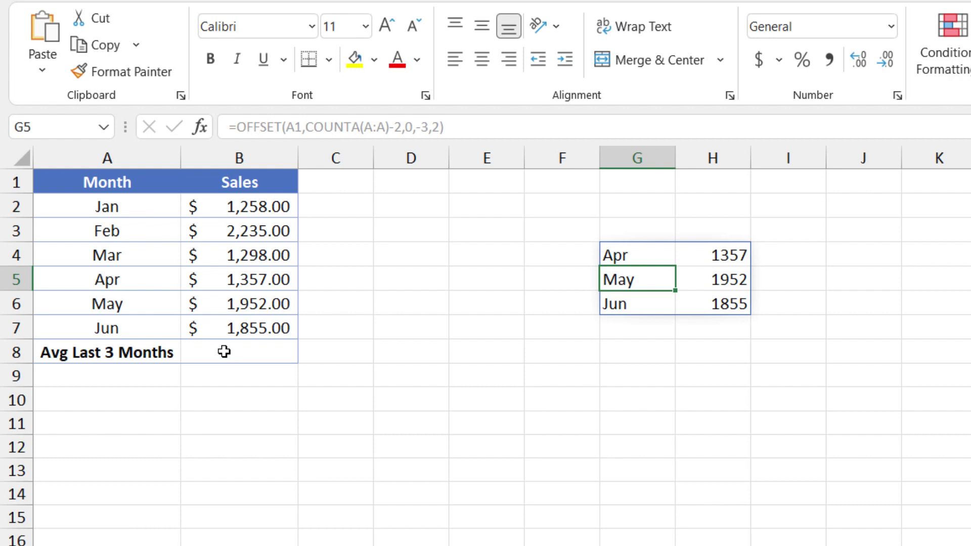
left_click(232, 348)
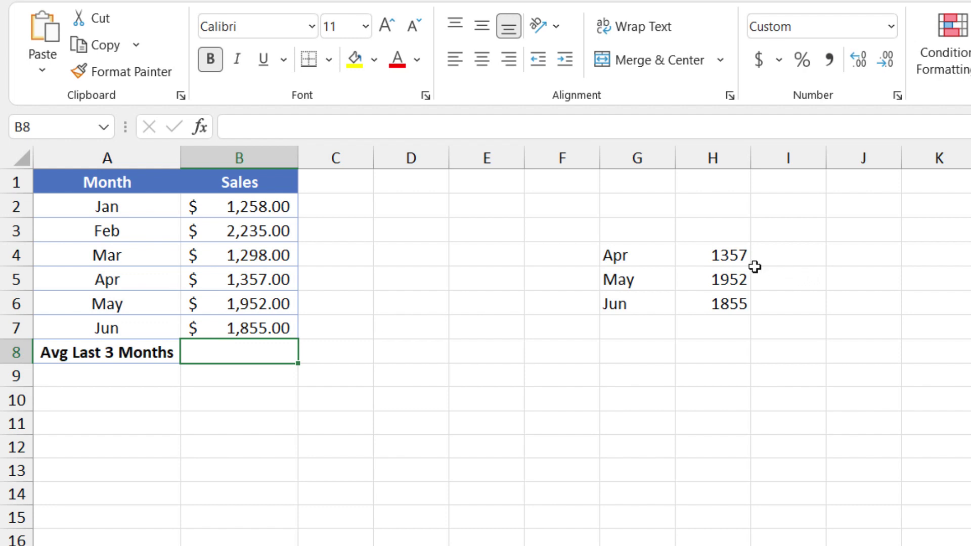
left_click(648, 251)
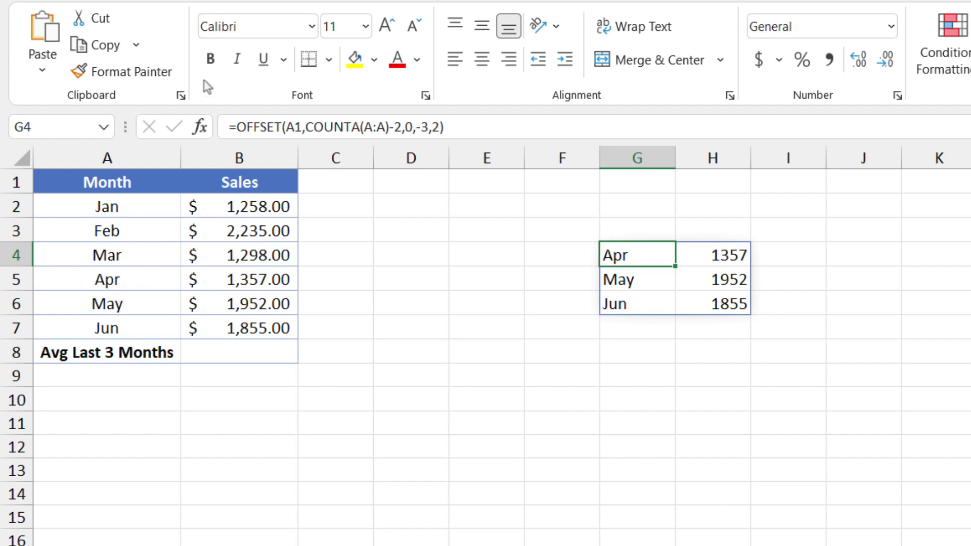
Wrap G4's OFFSET in AVERAGE, changing columns offset and width to 1, giving 1721.33.
left_click(236, 127)
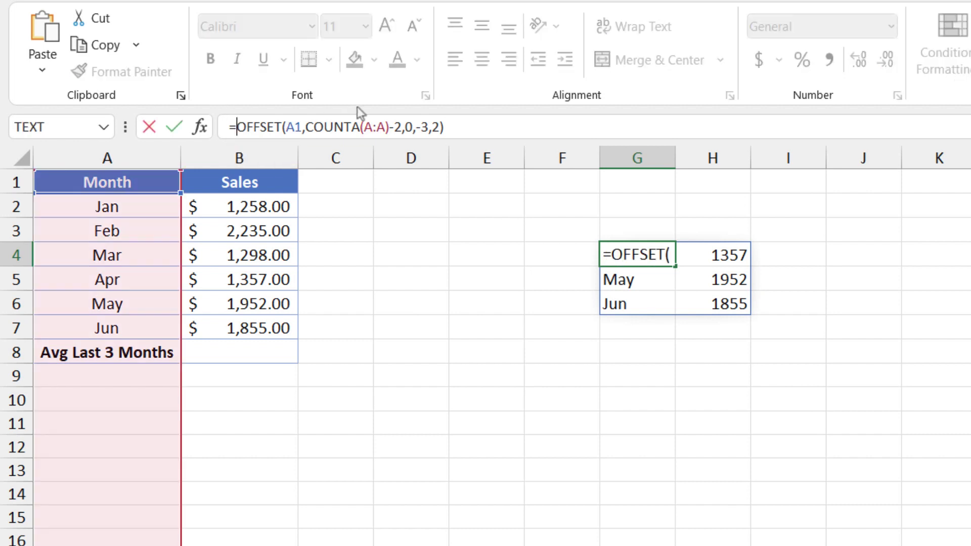
type("avera")
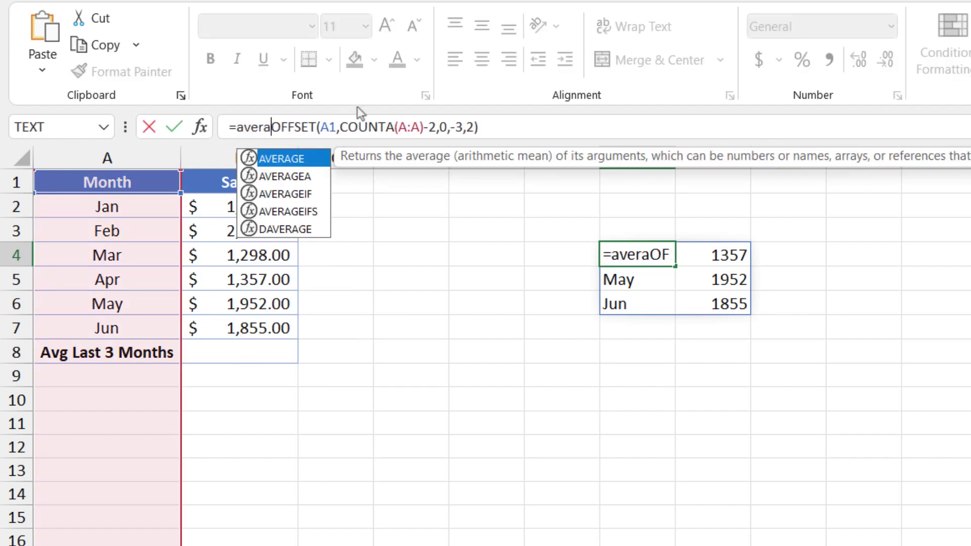
key("Tab")
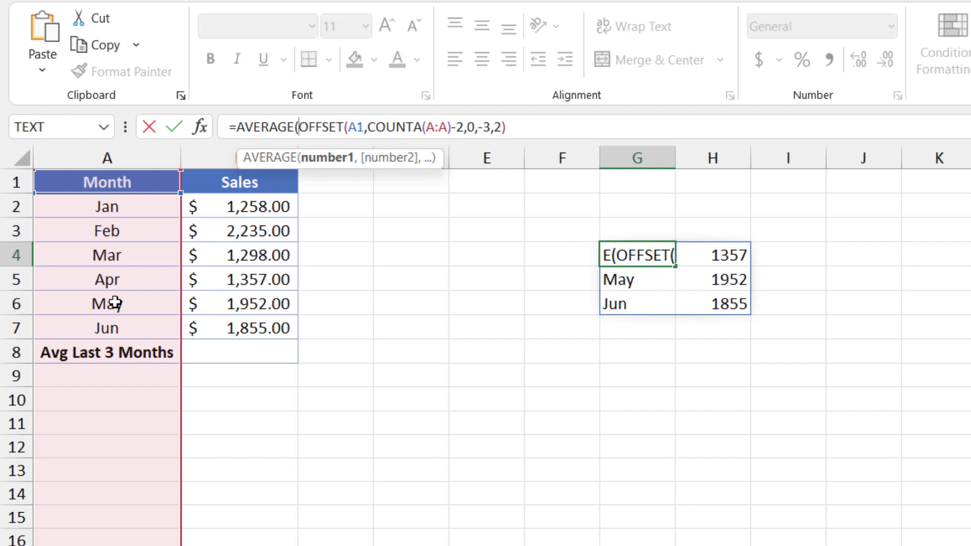
key("Right")
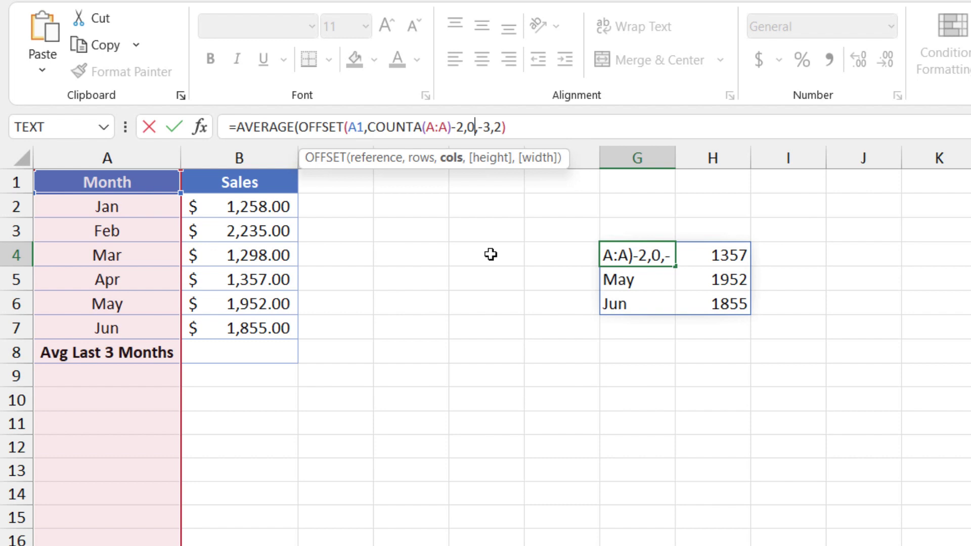
key("BackSpace")
type("1")
key("Right")
key("Right")
key("Right")
key("Right")
key("shift+Right")
type("1")
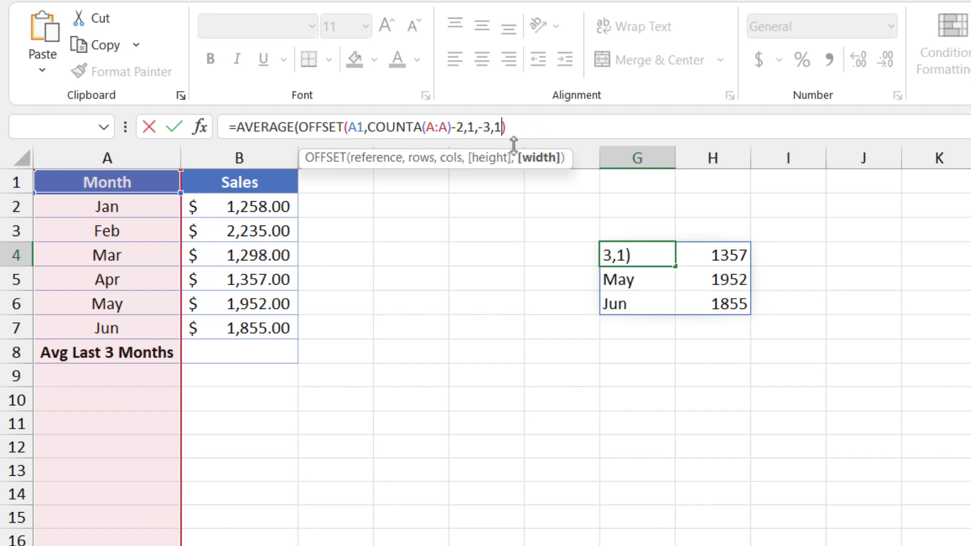
left_click(527, 126)
type(")")
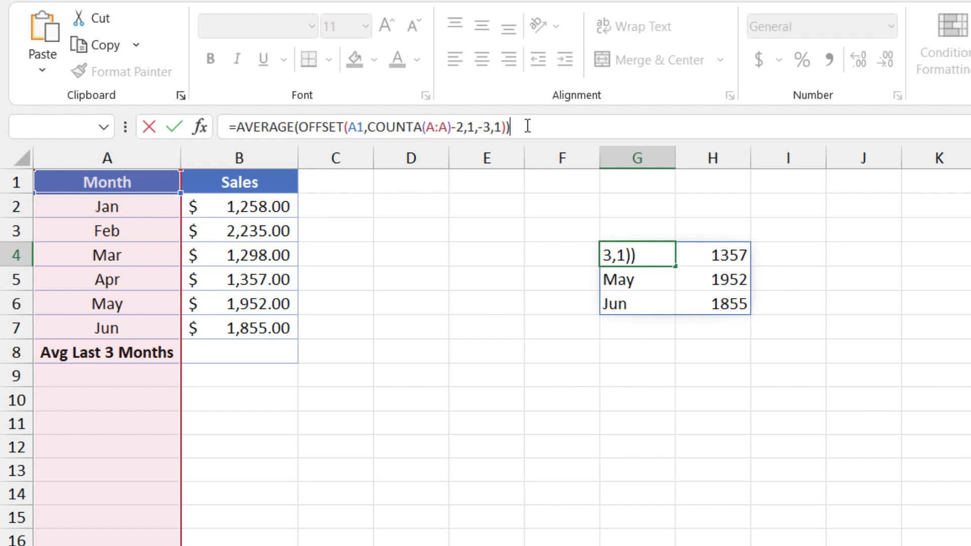
key("Return")
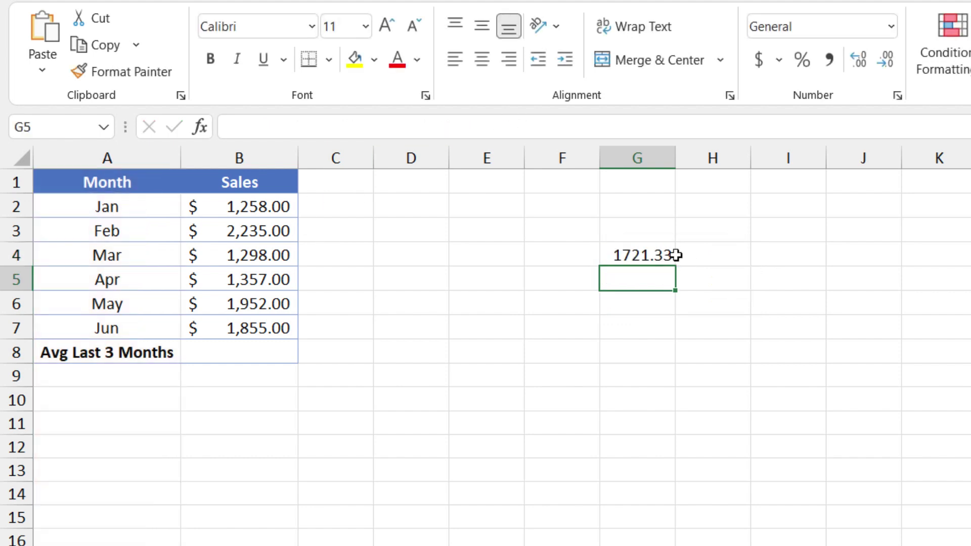
Relocate the average formula from G4 into B8, where Avg Last 3 Months shows $1,721.33.
left_click(639, 251)
left_click_drag(258, 279, 263, 328)
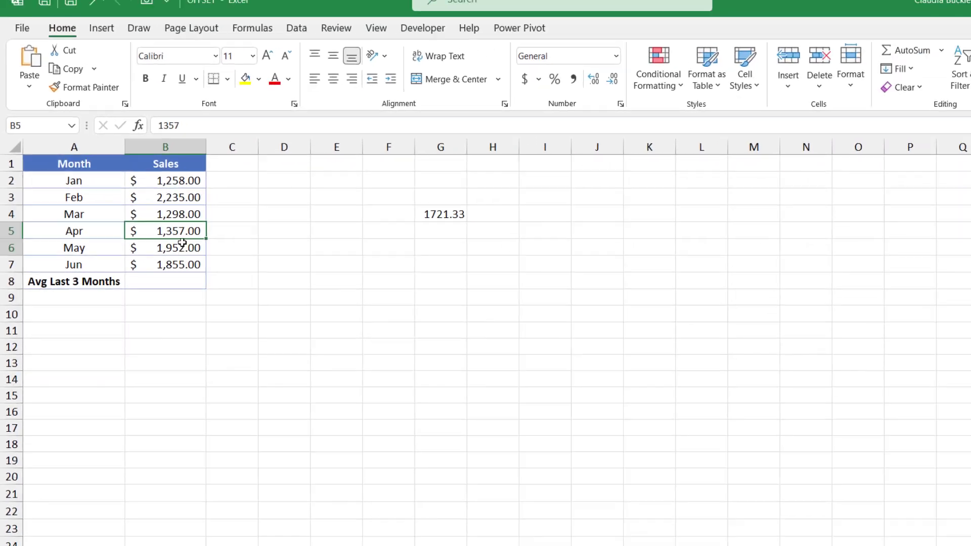
left_click_drag(159, 246, 160, 246)
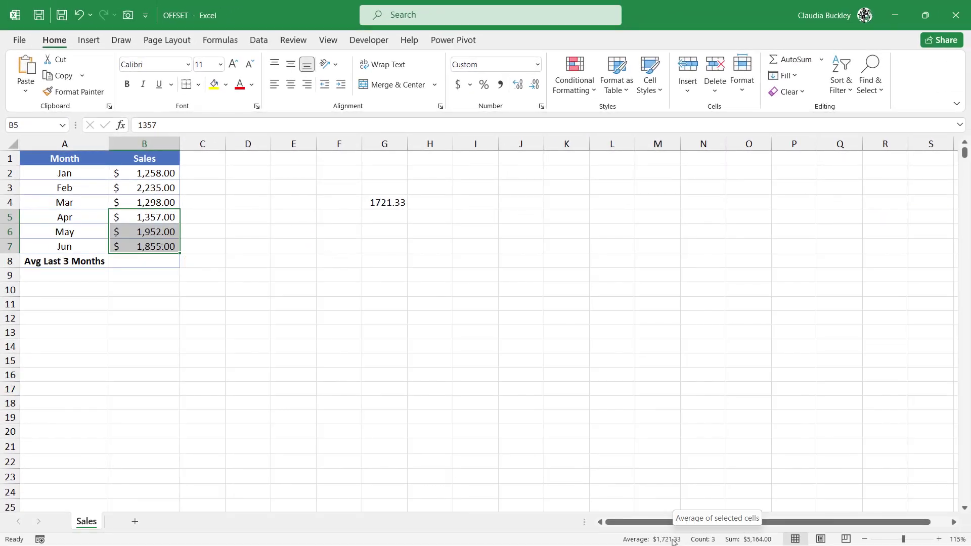
left_click(400, 204)
triple_click(315, 127)
key("ctrl+c")
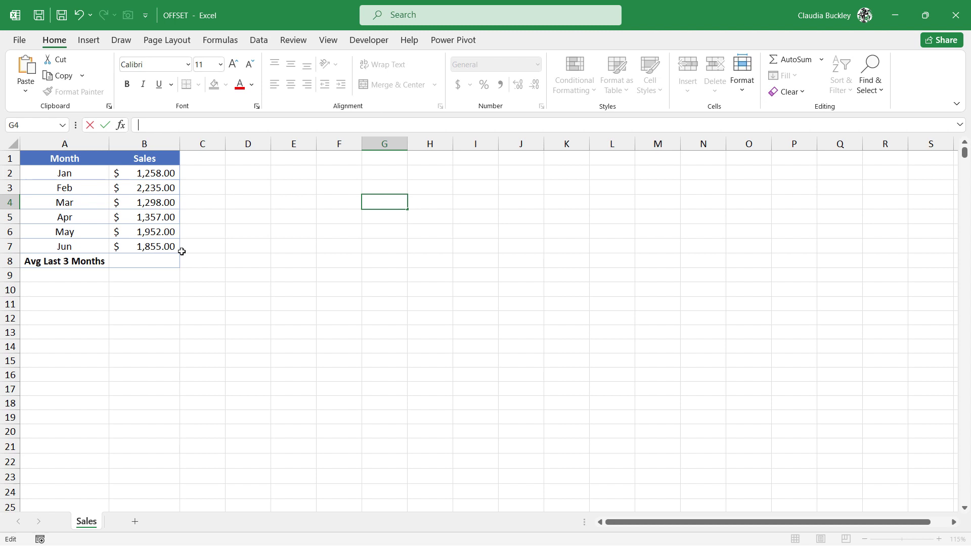
left_click(160, 260)
key("ctrl+v")
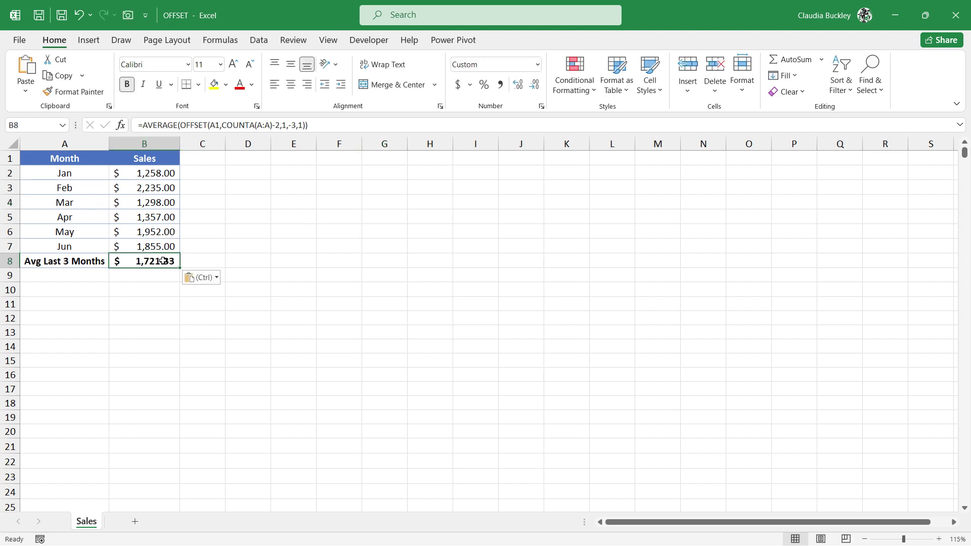
Insert a Jul row with 2789 sales above the average, which updates to $2,198.67.
left_click(9, 261)
right_click(9, 261)
left_click(45, 368)
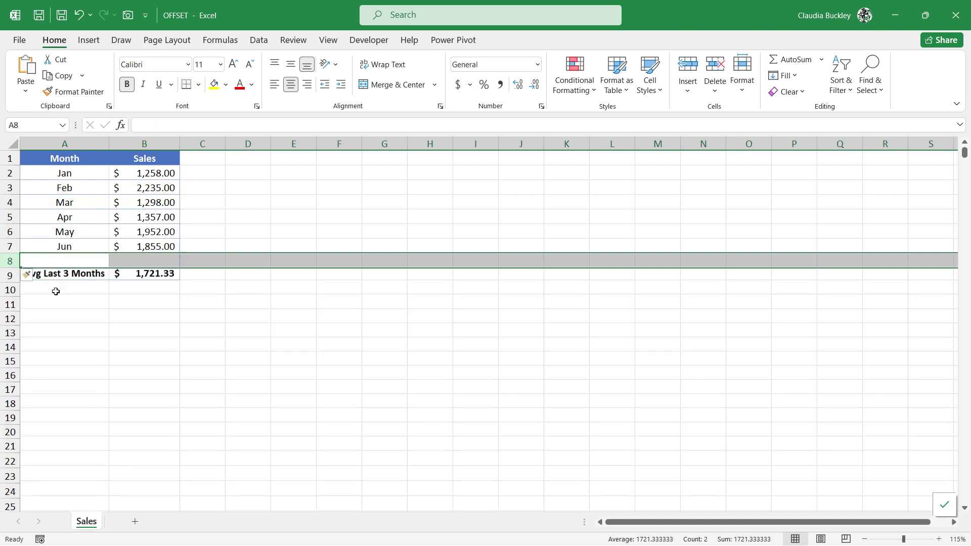
left_click(63, 261)
type("Jul")
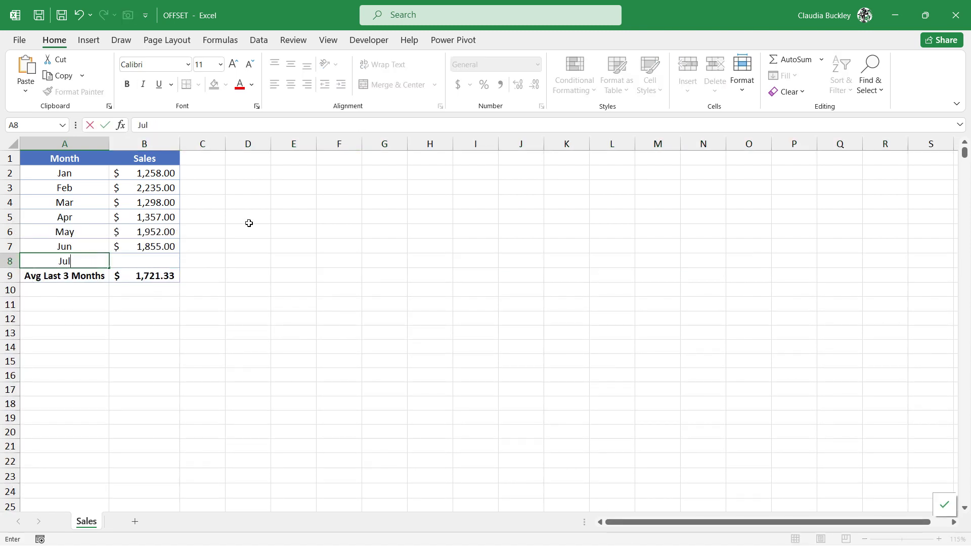
key("Tab")
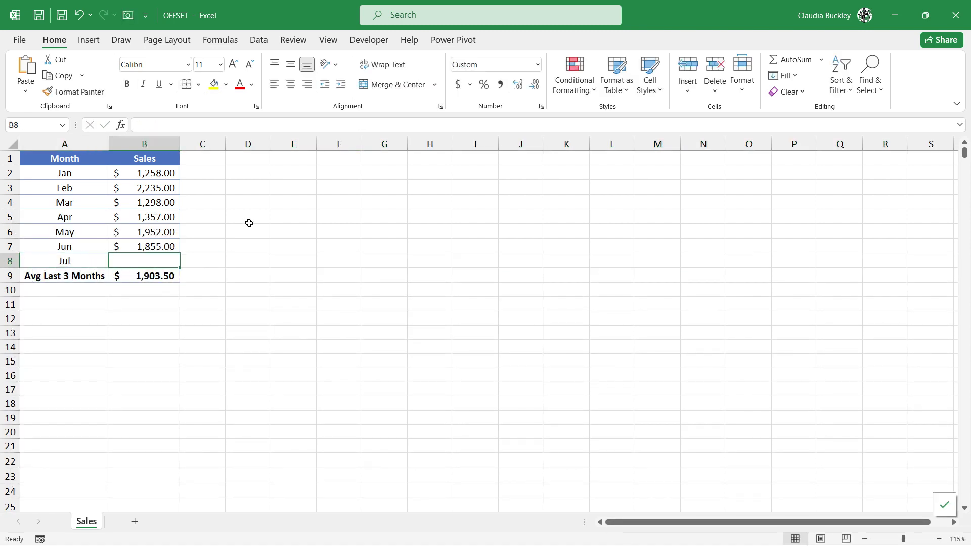
type("2789")
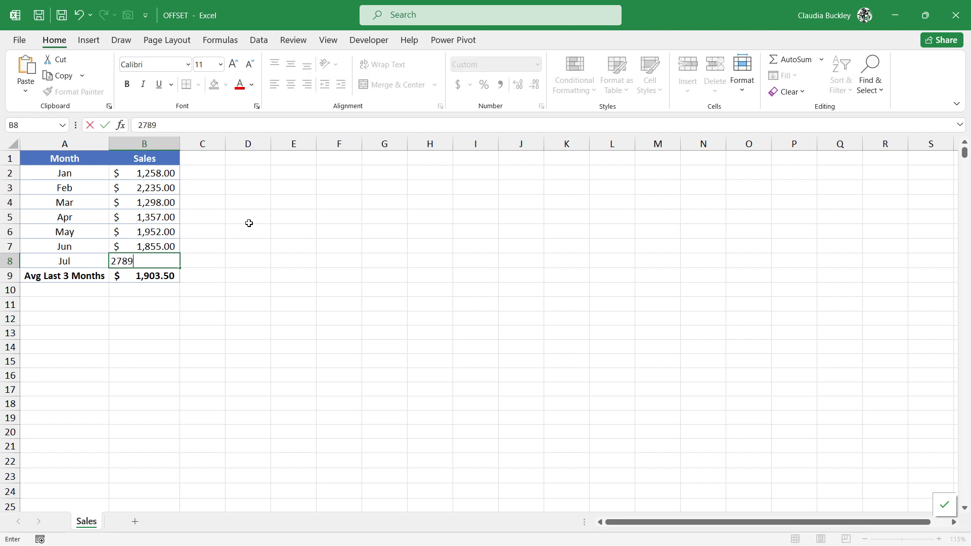
key("Return")
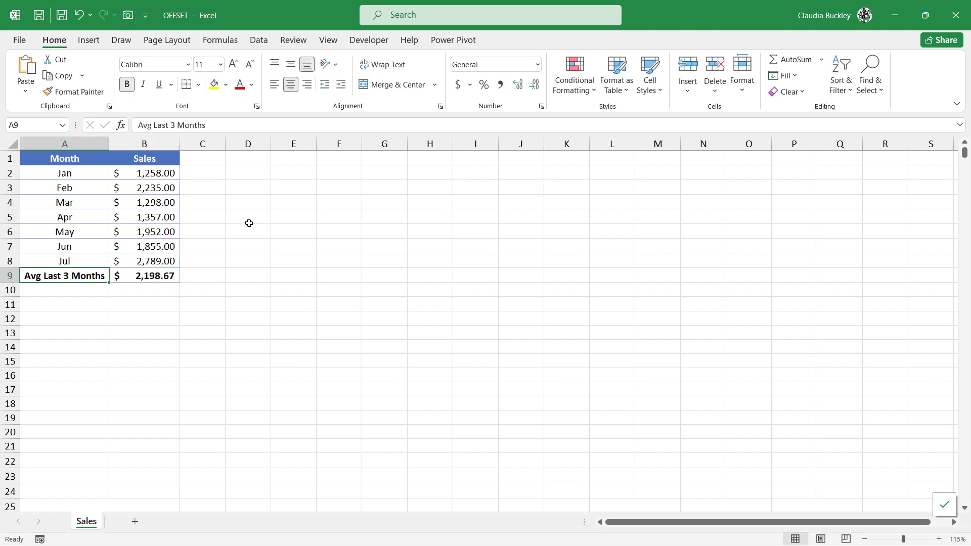
left_click_drag(164, 230, 168, 258)
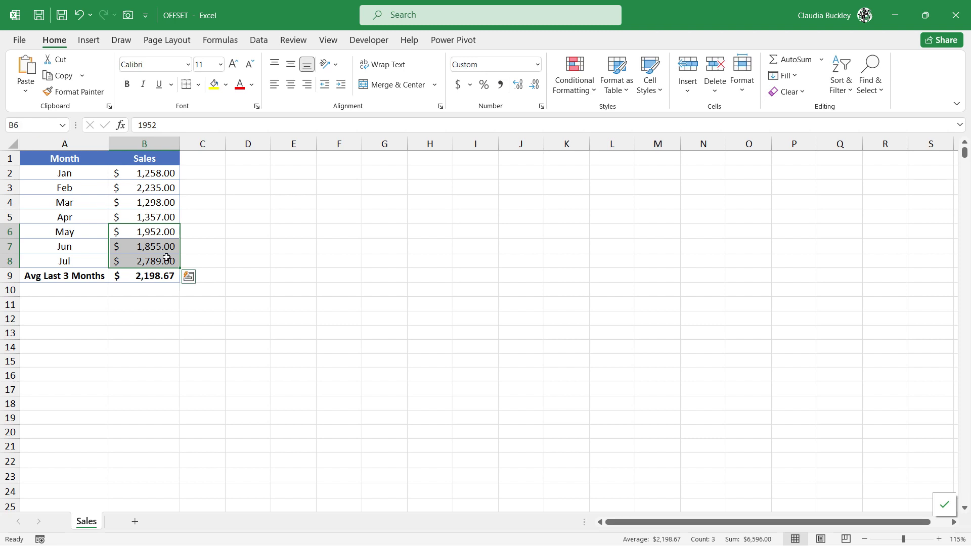
left_click(160, 276)
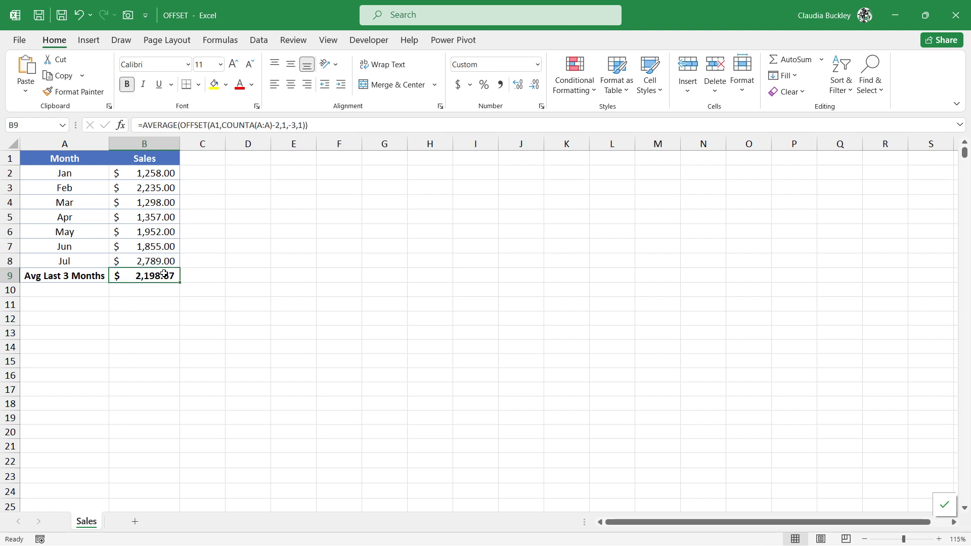